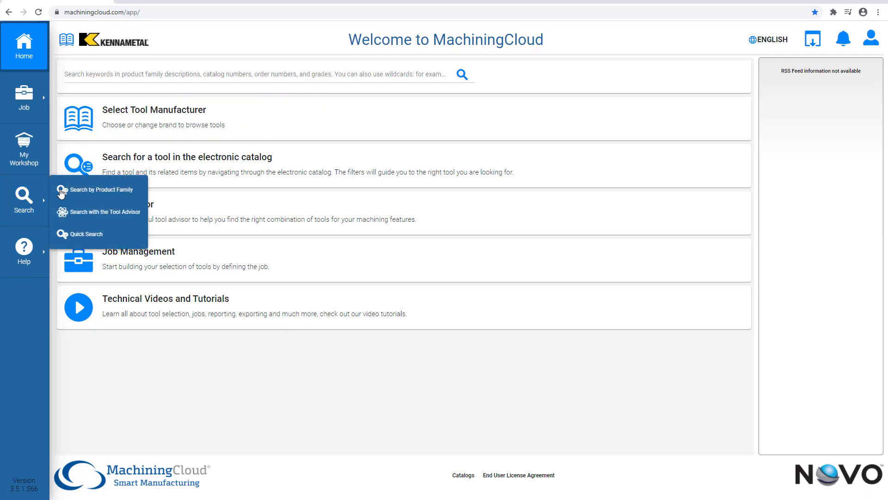
Step: Start new tool assembly Tool 1 with the B221A12000HP drill, row 4111857, found by product family
click(79, 190)
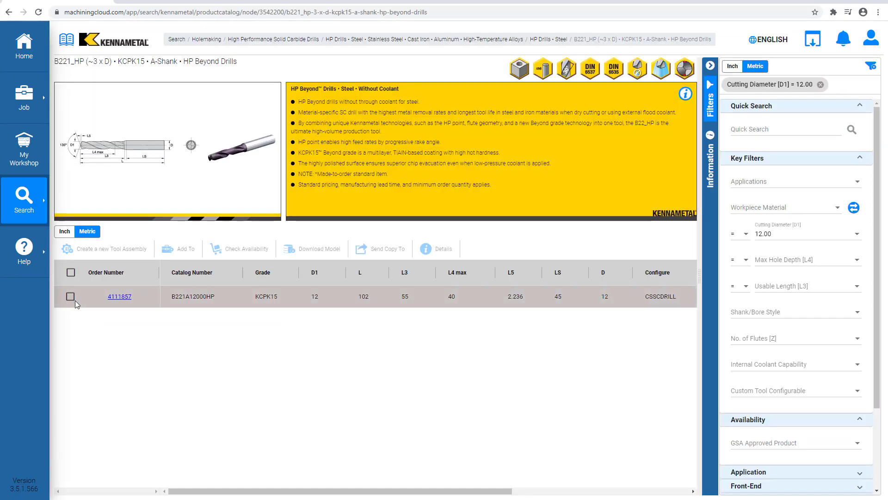
click(72, 297)
click(106, 252)
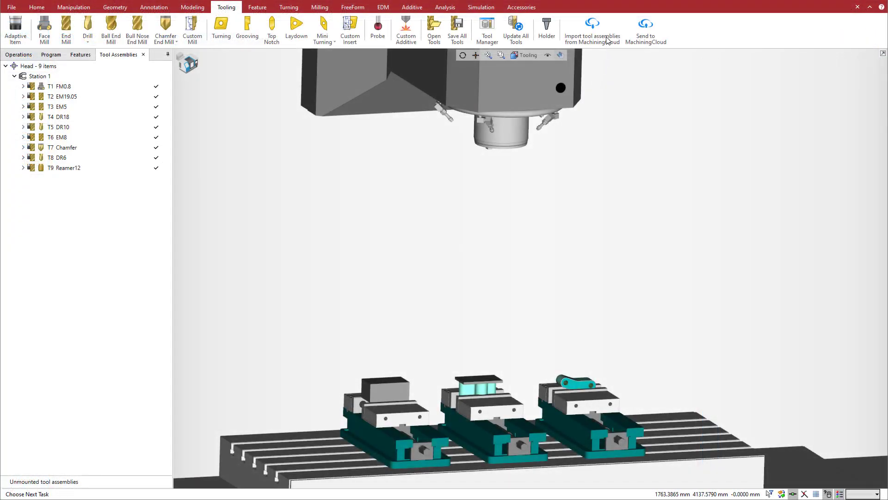
Step: Load Downloads > Selected Assemblies.zip from MachiningCloud into ESPRIT and include Tool 1 - FM
click(597, 37)
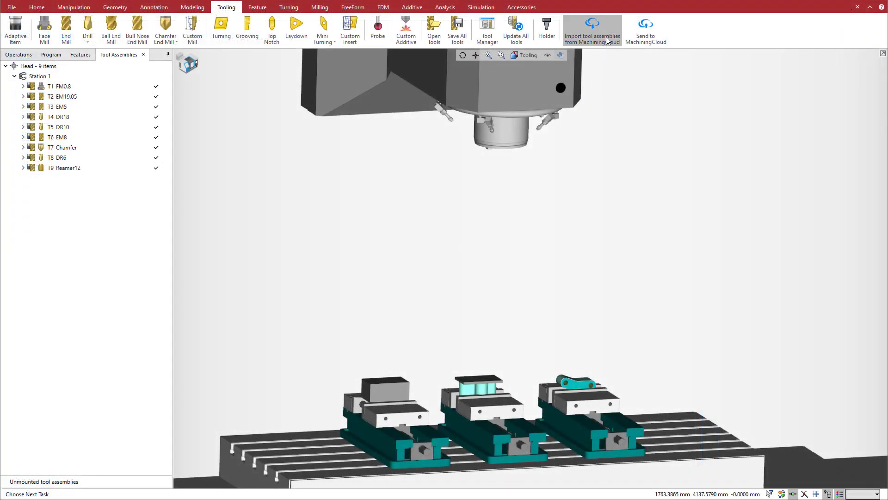
click(180, 159)
click(324, 157)
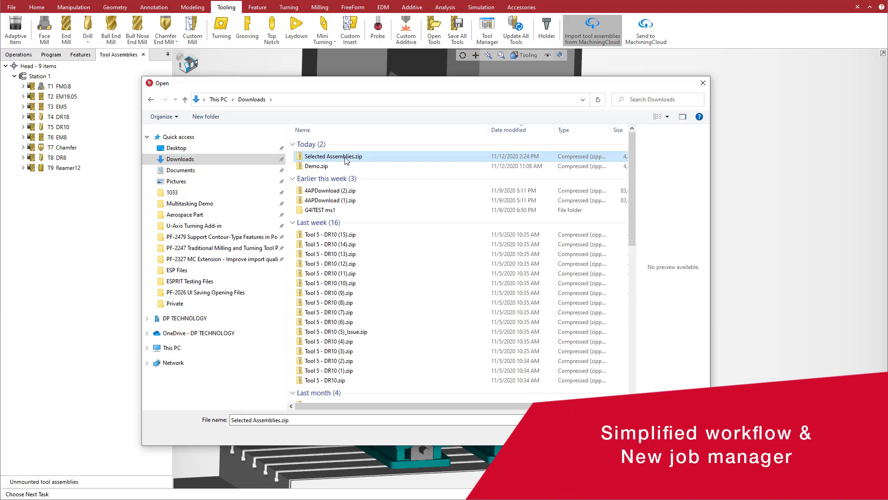
key(Return)
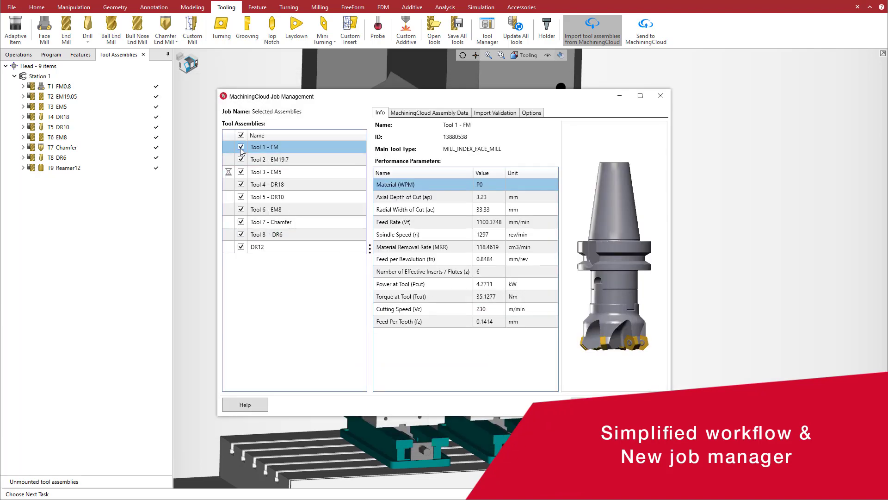
click(241, 148)
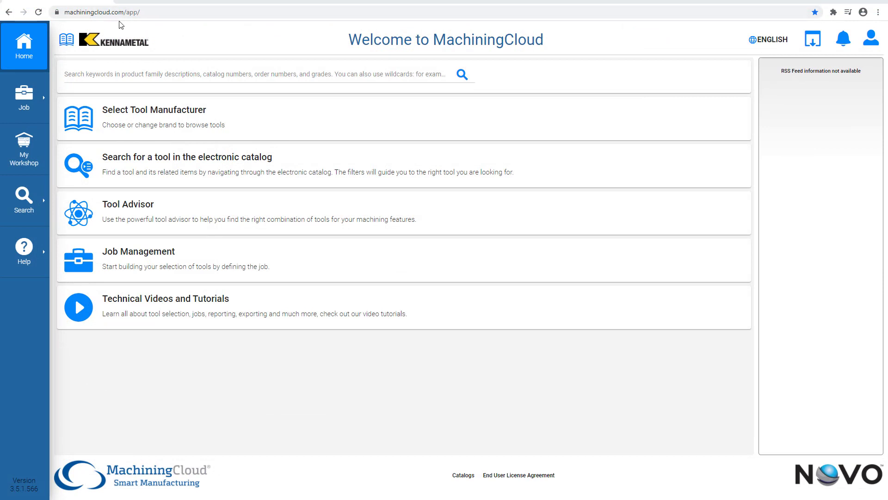
Step: Browse the Kennametal catalog by product family into the Holemaking category
click(23, 195)
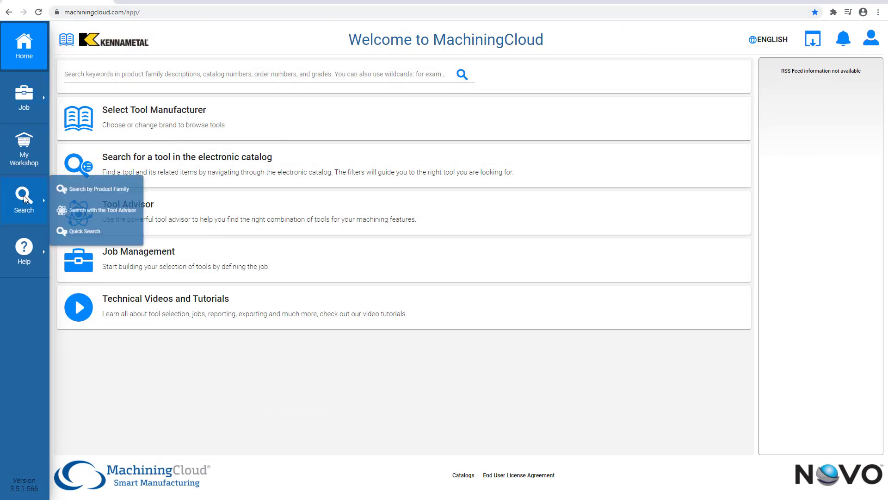
click(80, 189)
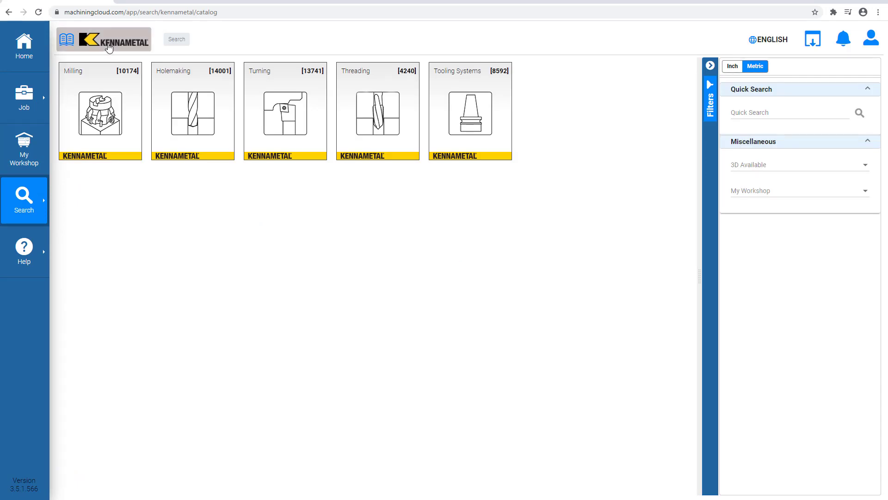
click(191, 149)
Step: Filter Cutting Diameter to 12.00 and open the HP Drills • Steel solid carbide drill family
click(781, 245)
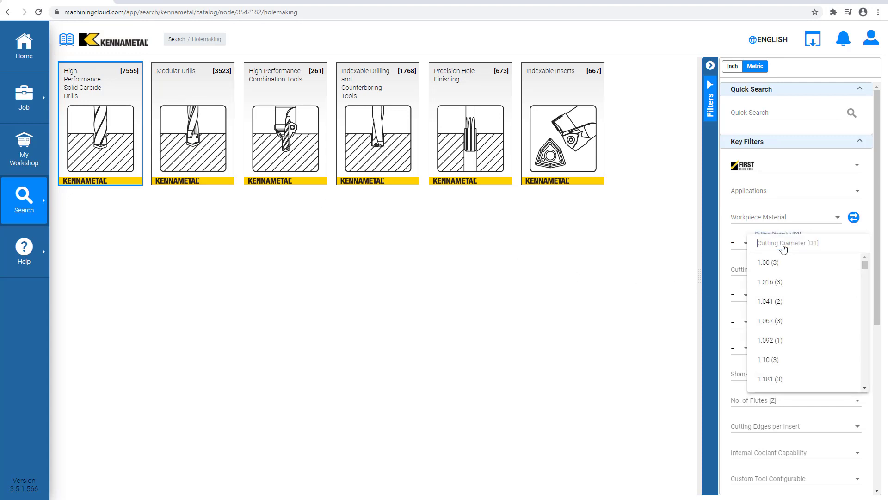
text(12)
key(Return)
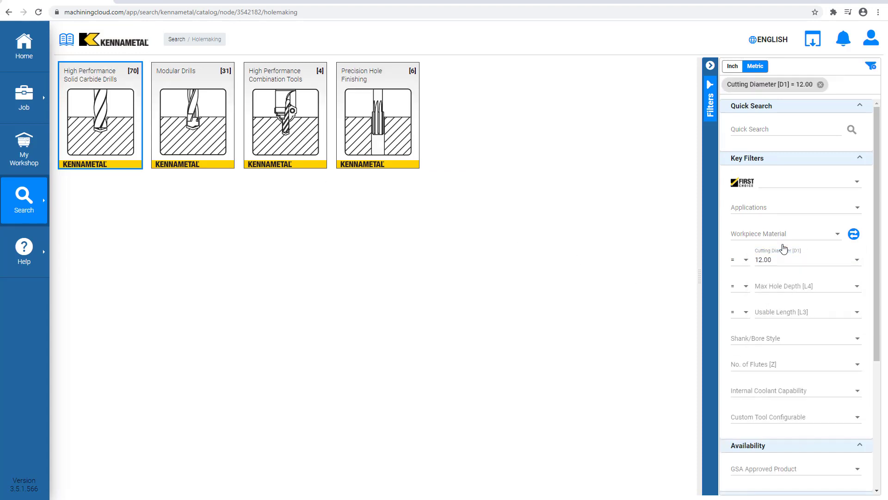
click(103, 141)
click(476, 165)
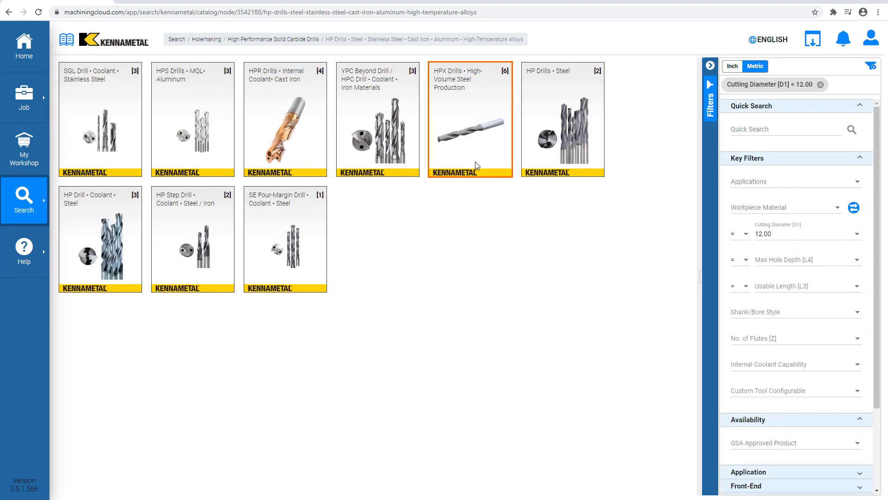
Step: Create a new tool assembly from the B221_HP drill row 4111857
click(556, 164)
click(93, 140)
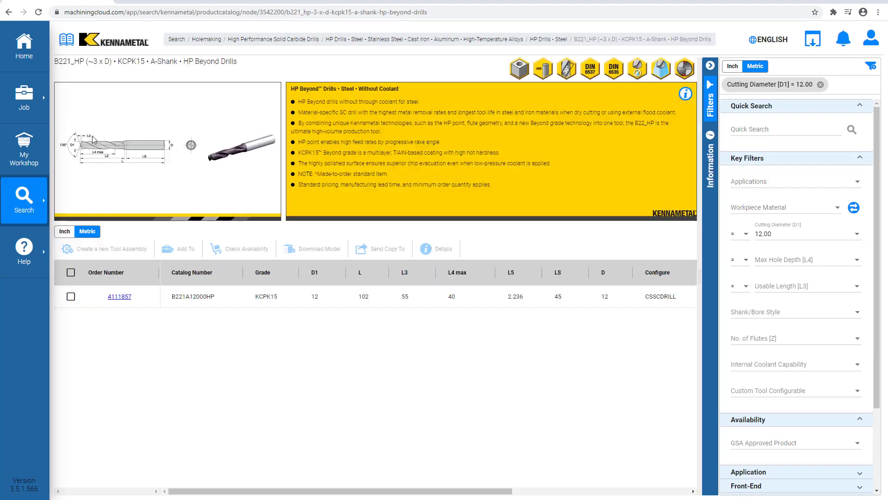
click(71, 296)
click(105, 252)
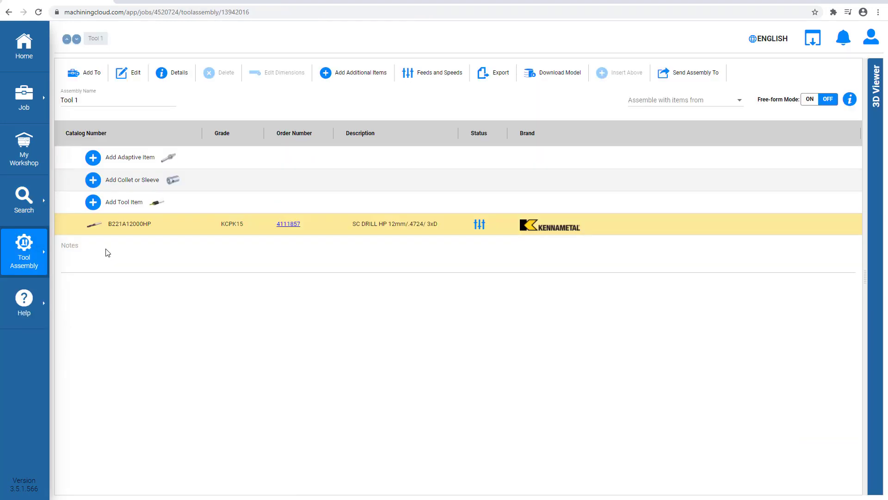
Step: Add the 75HC120M hydraulic chuck reducer sleeve to the assembly
click(163, 180)
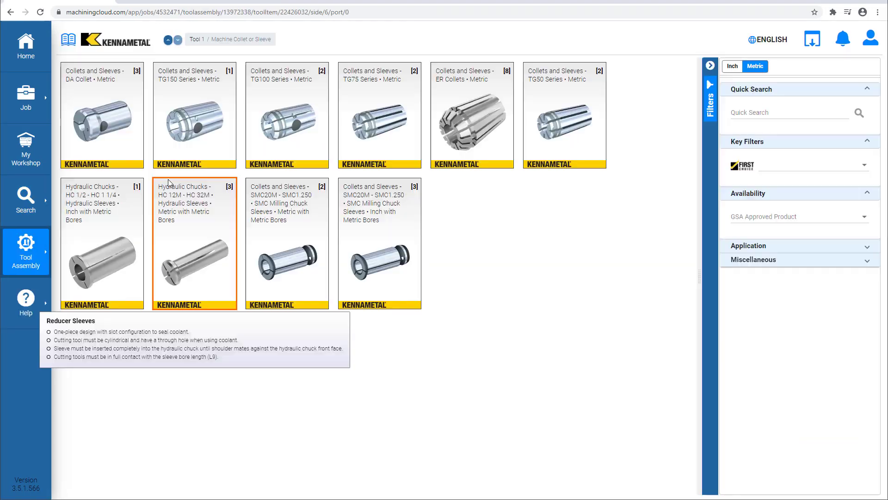
click(116, 239)
click(83, 296)
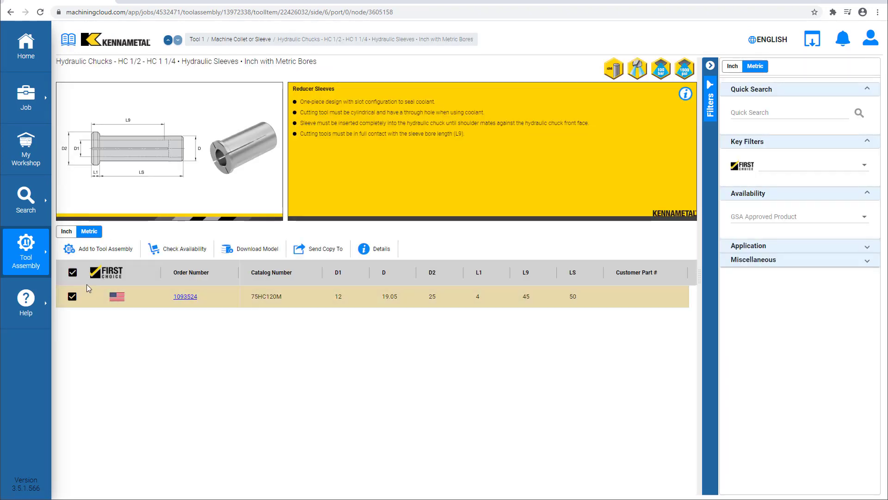
click(101, 249)
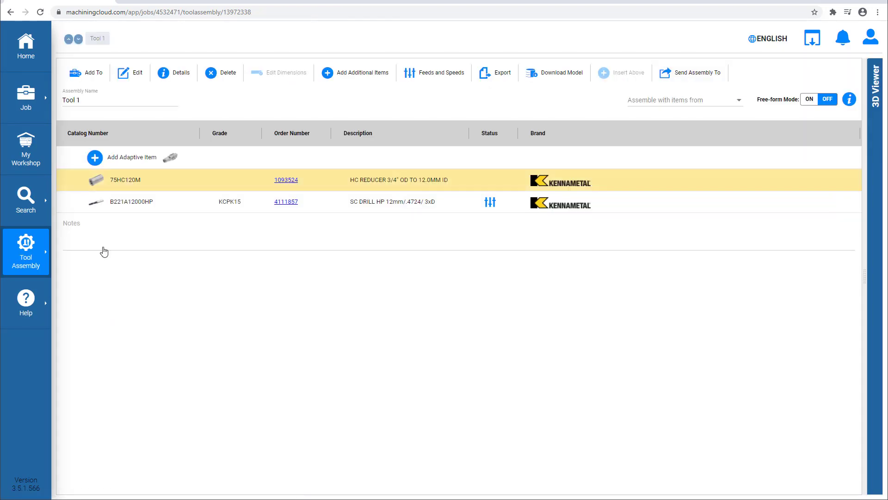
Step: Add the BT40BHC075374 HC-BT form B/AD hydraulic chuck as the adaptive holder
click(170, 158)
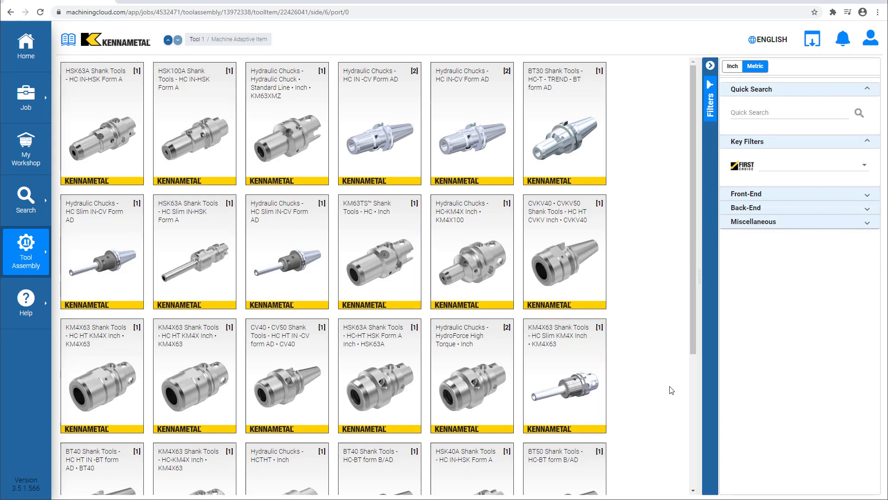
scroll(671, 390, down, 5)
click(382, 338)
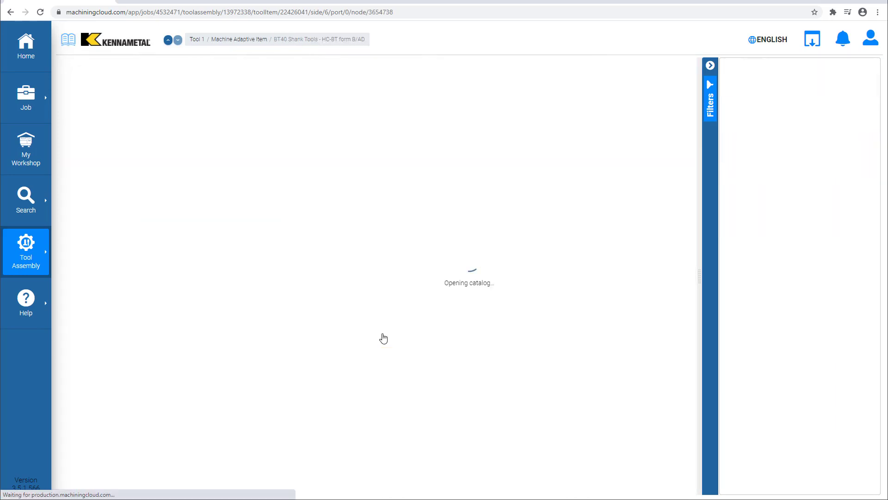
click(73, 296)
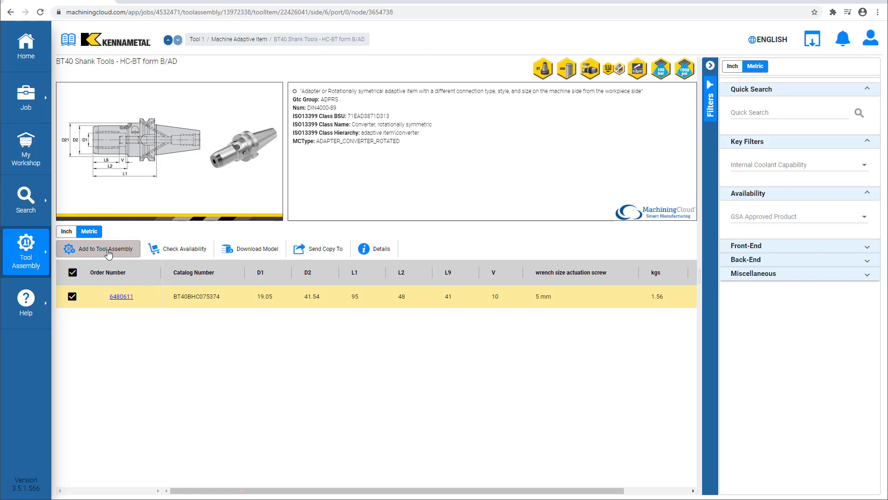
click(108, 251)
click(102, 100)
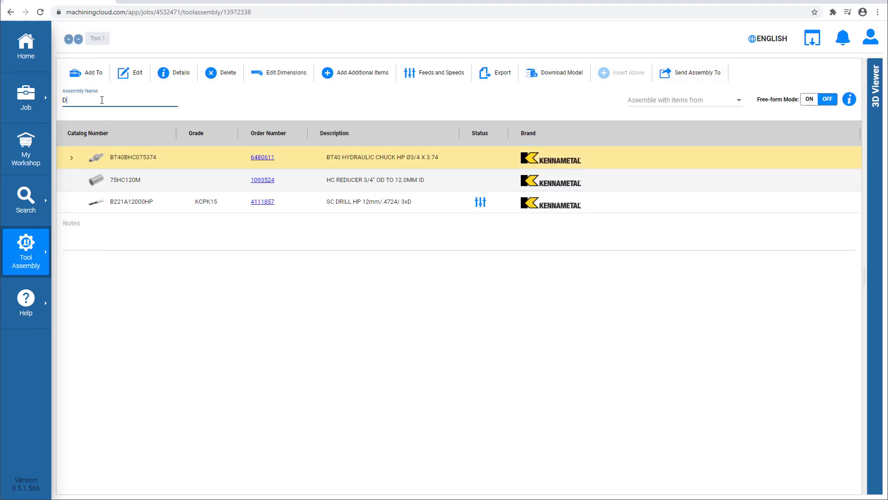
Step: Add the DR12 assembly to the Demo job through Add To > Other Jobs
click(91, 73)
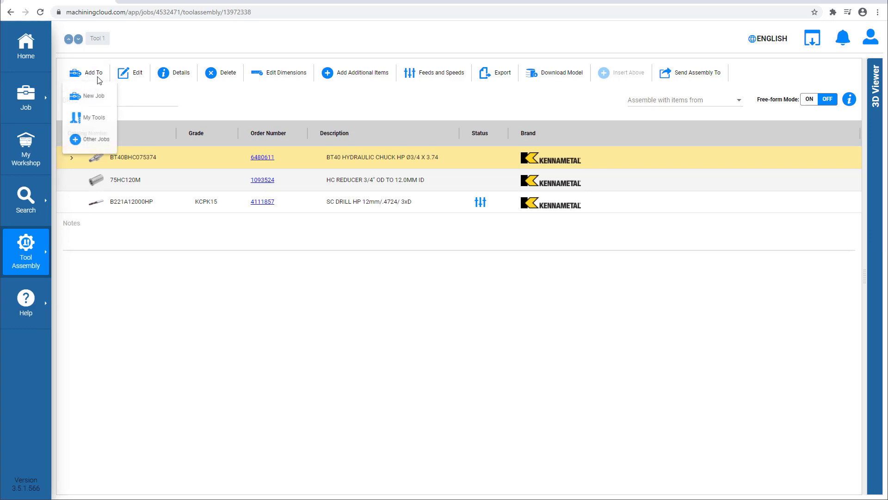
click(76, 138)
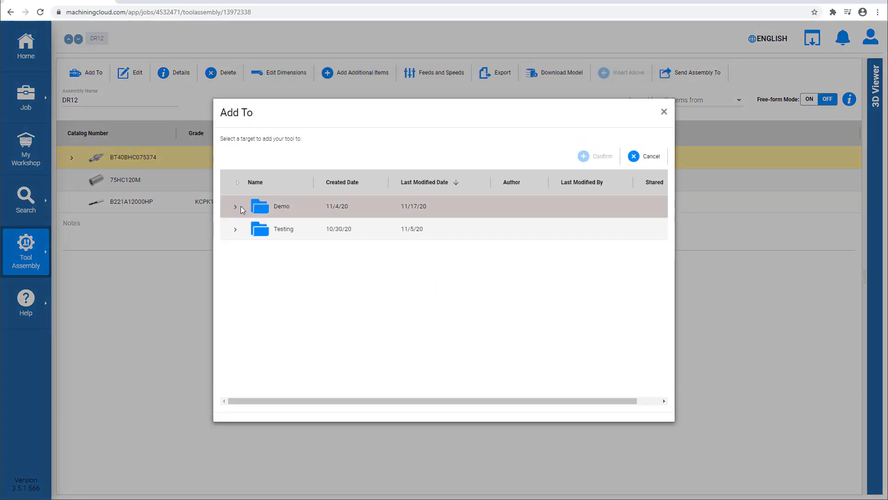
click(236, 206)
click(314, 228)
click(597, 156)
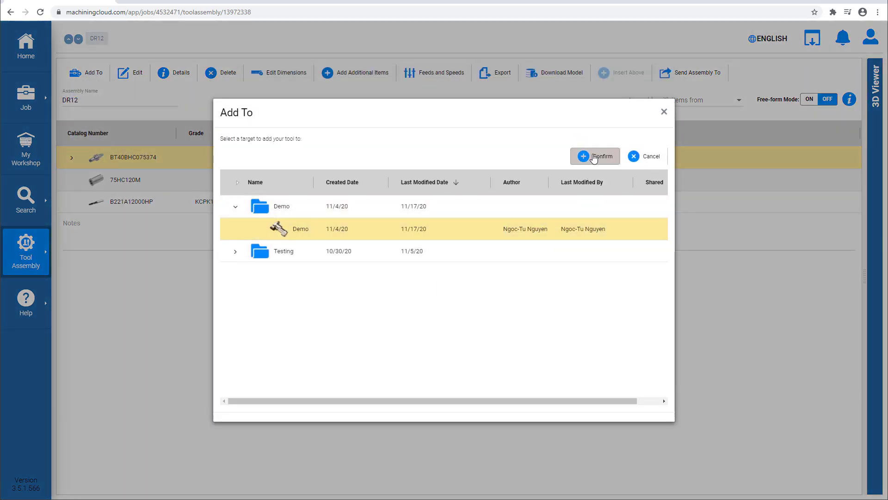
Step: Check the tool list rows for Tool 1 - FM through Tool 5 - DR10
click(73, 144)
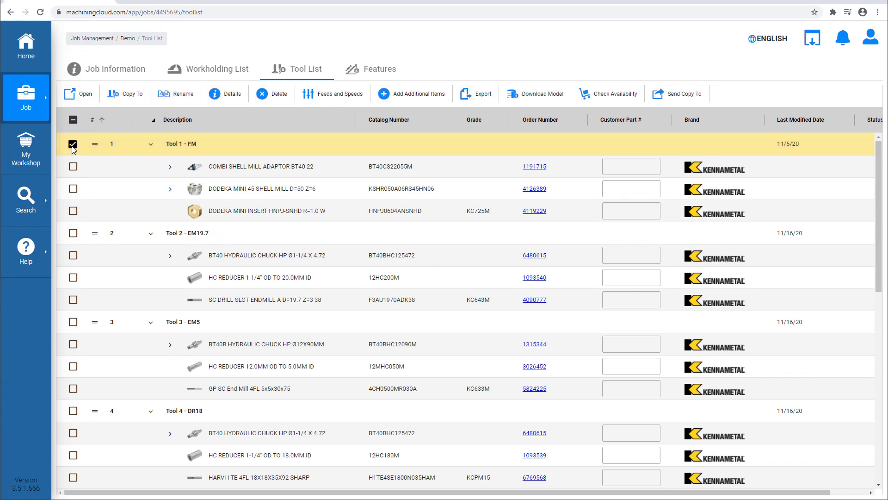
click(73, 232)
click(73, 321)
scroll(72, 319, down, 2)
click(73, 316)
scroll(73, 319, down, 2)
click(72, 314)
Step: Check Tool 6 - EM8, Tool 7 - Chamfer, Tool 8 - DR6 and DR12, then choose Export
scroll(74, 314, down, 2)
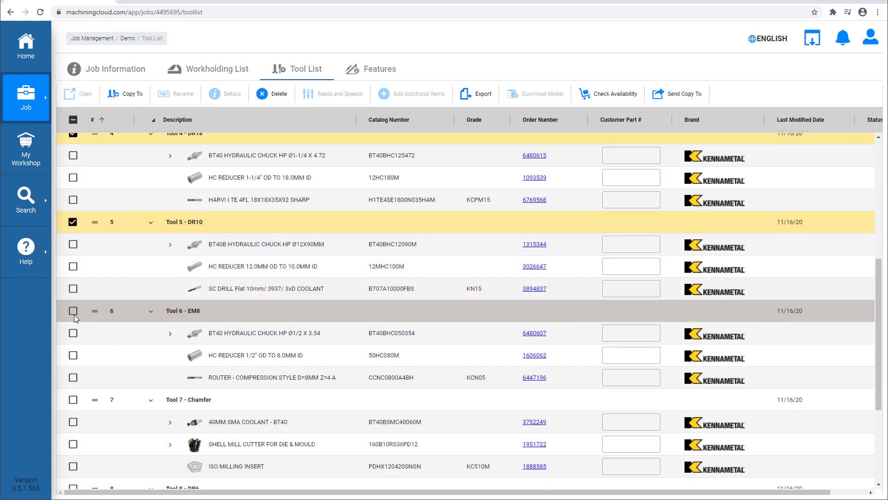
click(73, 314)
scroll(74, 314, down, 2)
click(73, 315)
scroll(74, 319, down, 2)
click(73, 322)
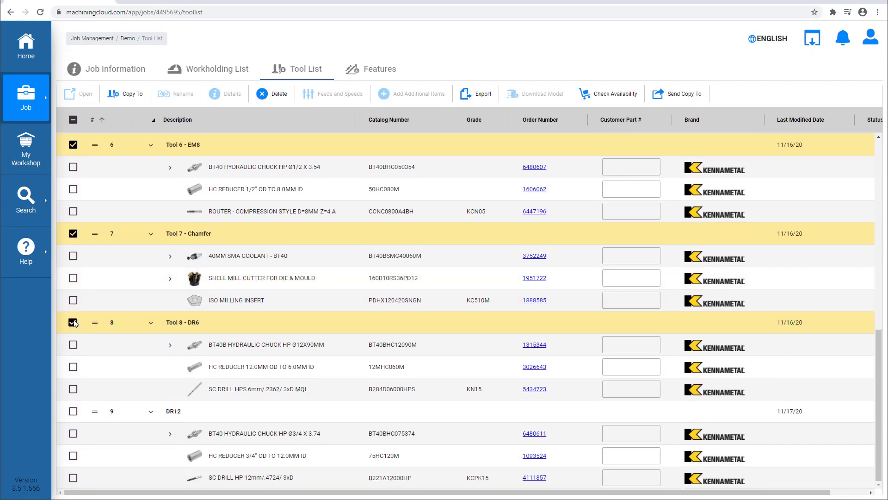
click(73, 410)
click(484, 94)
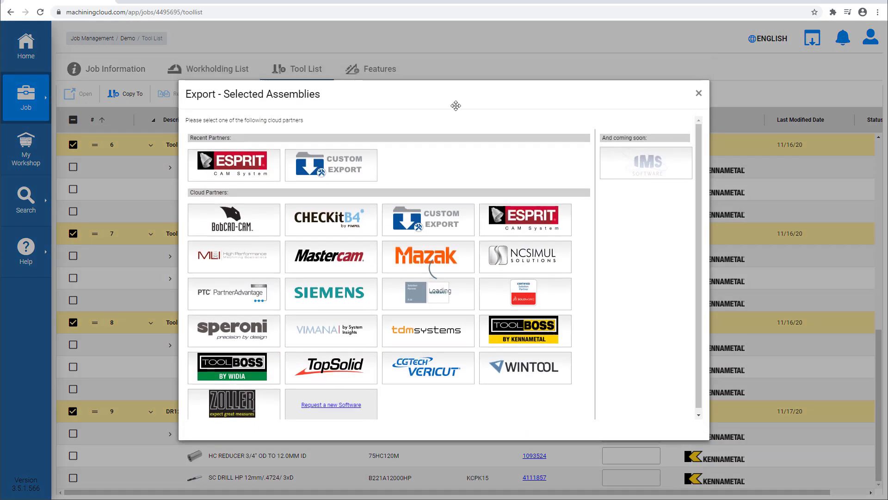
Step: Export the nine assemblies to ESPRIT and open Downloads > Selected Assemblies.zip in its MachiningCloud import
click(250, 176)
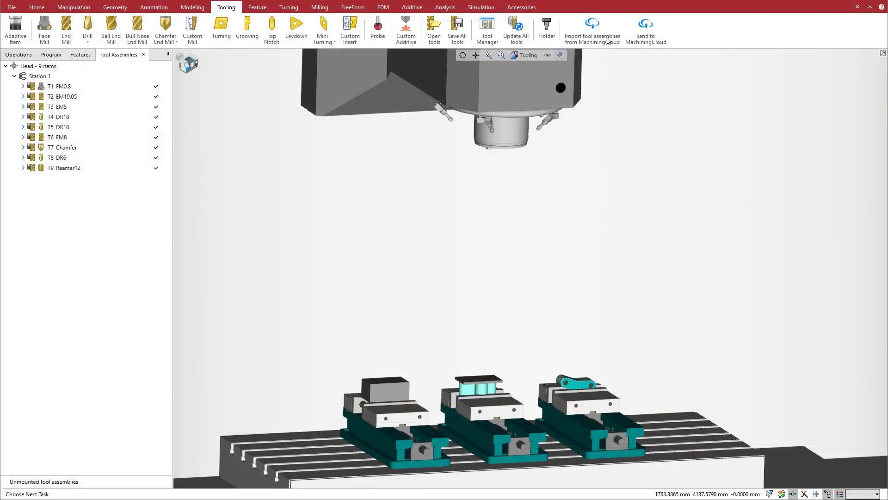
click(608, 41)
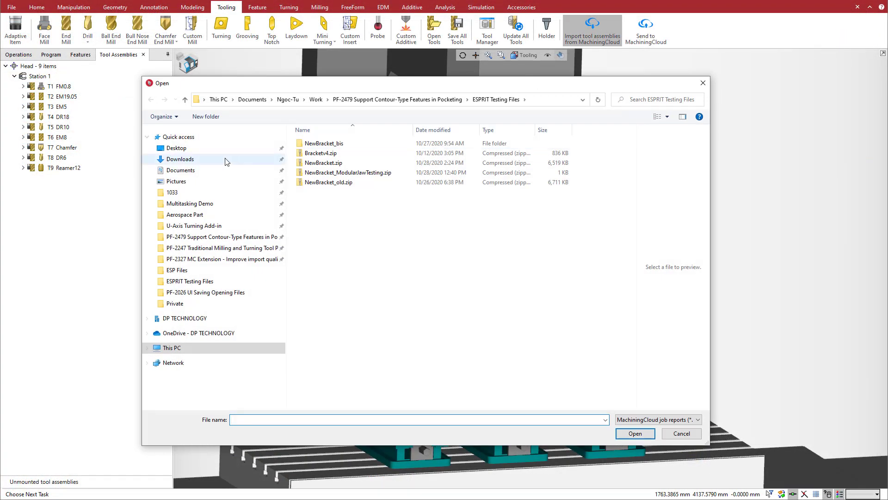
click(227, 160)
click(346, 157)
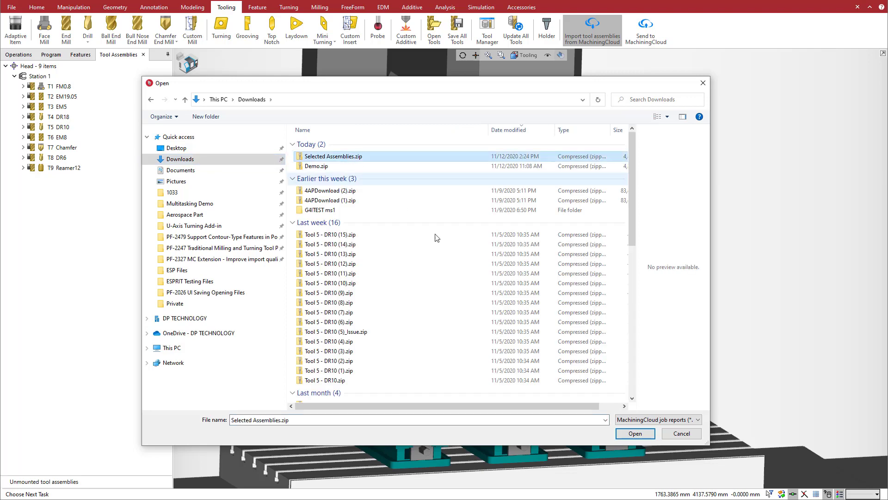
click(635, 434)
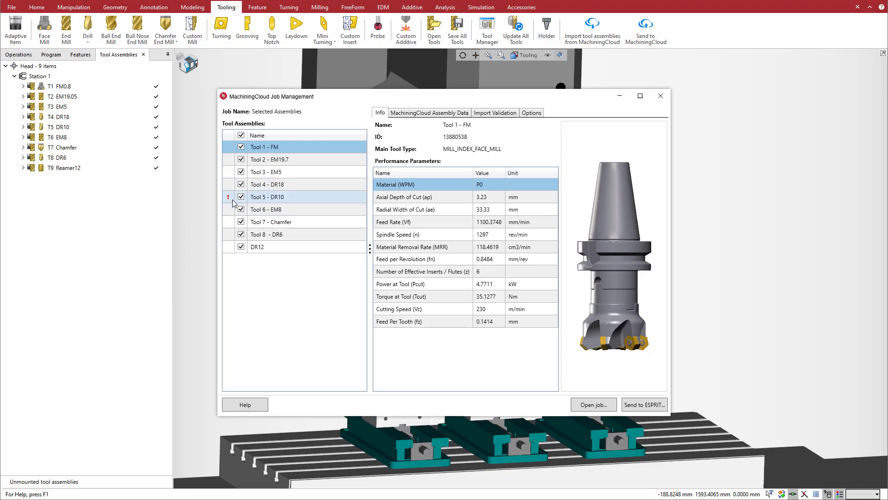
Step: Review Tool 5 - DR10's ToolLength validation warning, then send all nine assemblies to ESPRIT
click(267, 199)
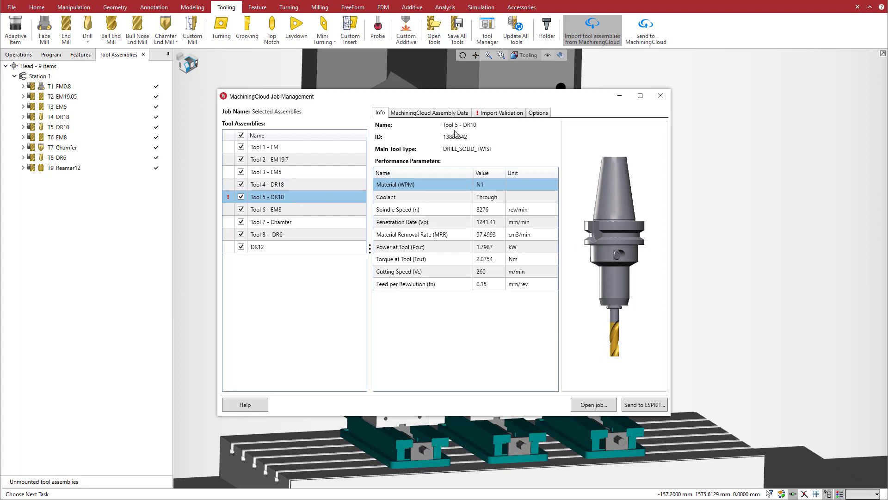
click(484, 113)
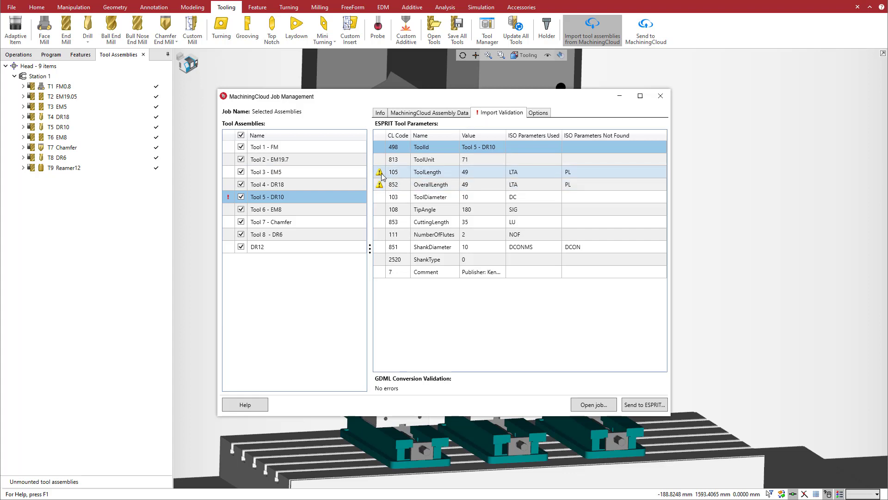
mouse_move(381, 177)
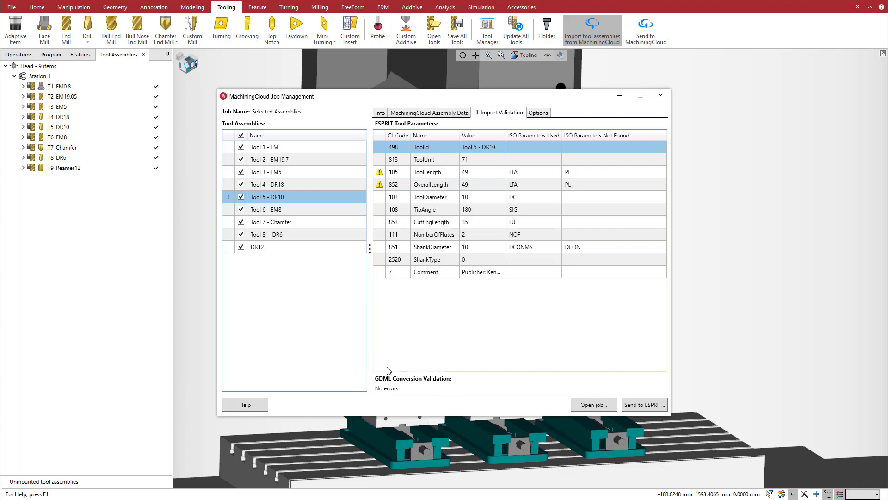
click(660, 405)
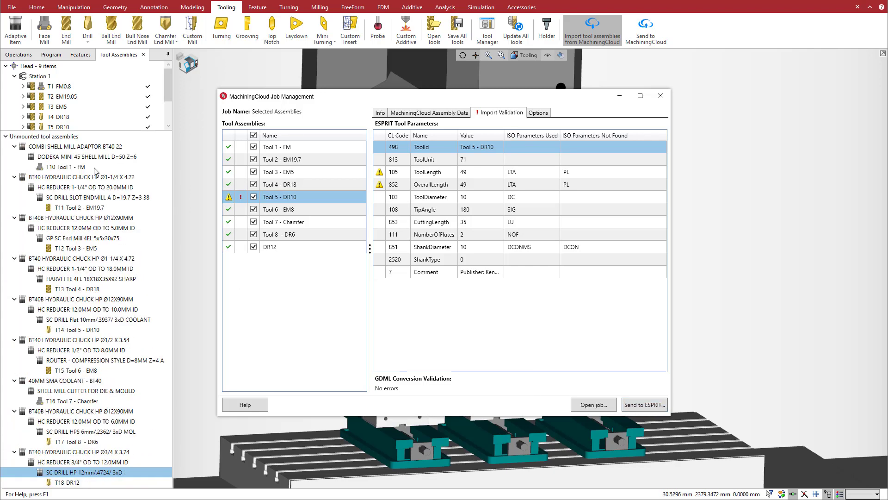
Step: Mount all nine unmounted assemblies onto Station 1 as T10–T18 and display T18 DR12
click(85, 149)
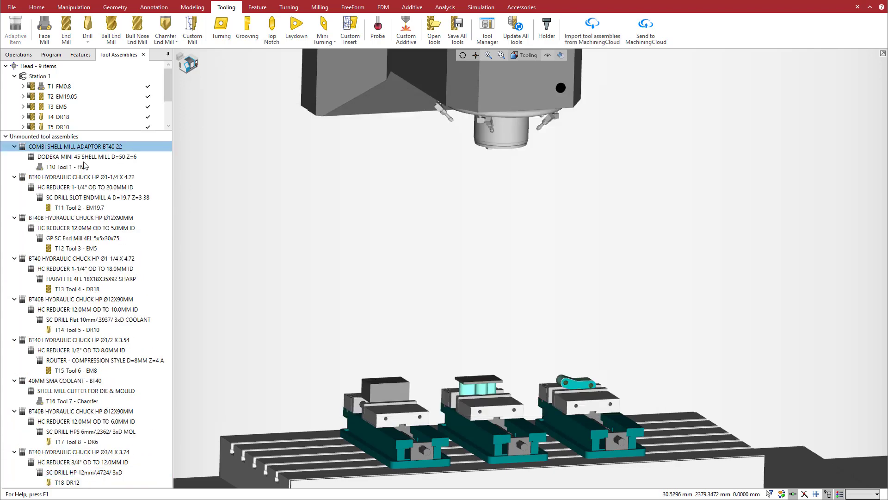
shift+click(86, 452)
drag(90, 147, 81, 80)
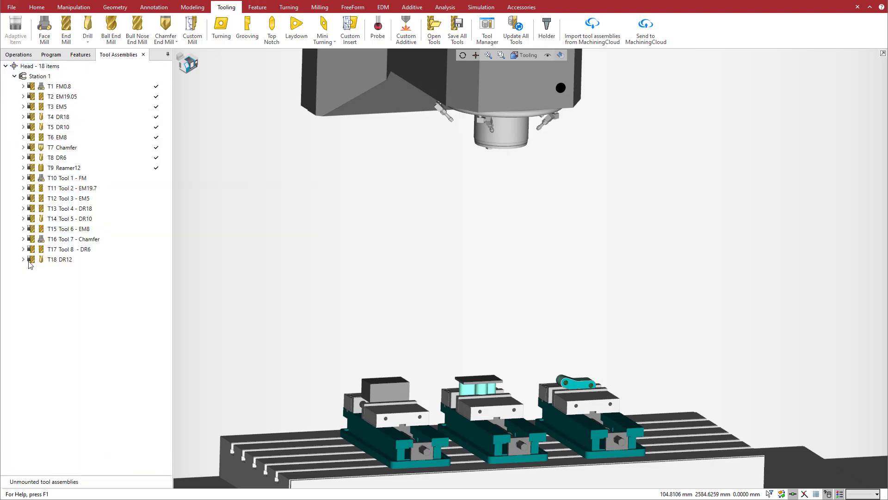
click(67, 260)
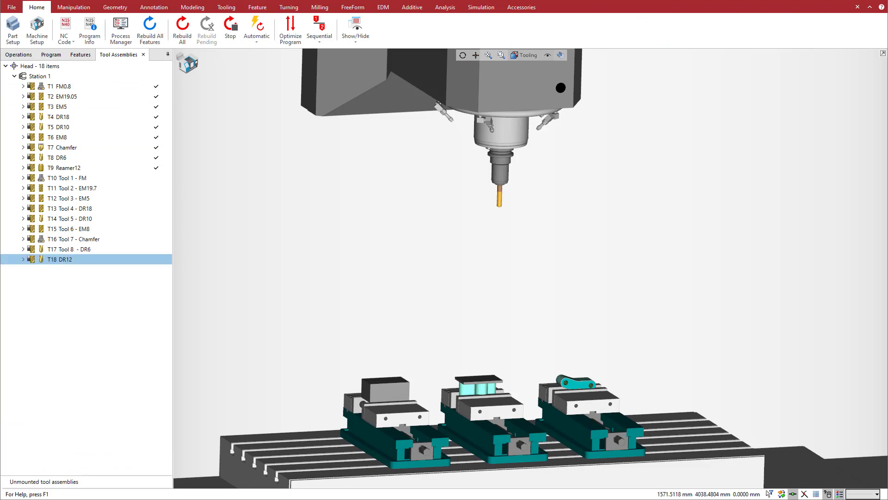
scroll(529, 264, down, 2)
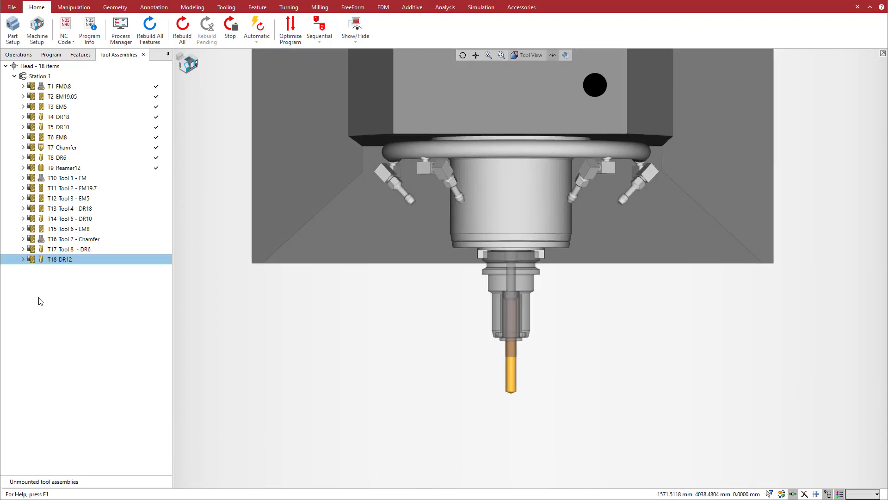
Step: Change the SC DRILL HP Translate Z in T18 DR12 from 45 to 35
click(23, 260)
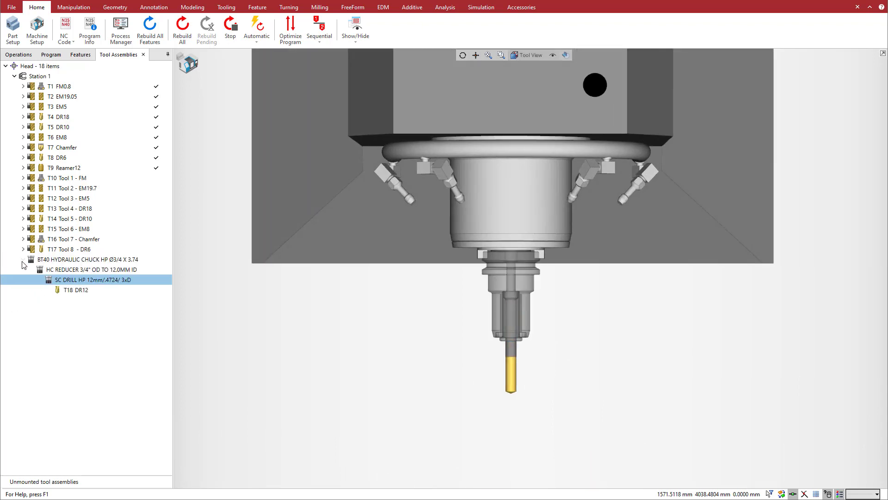
double_click(68, 280)
drag(152, 130, 127, 135)
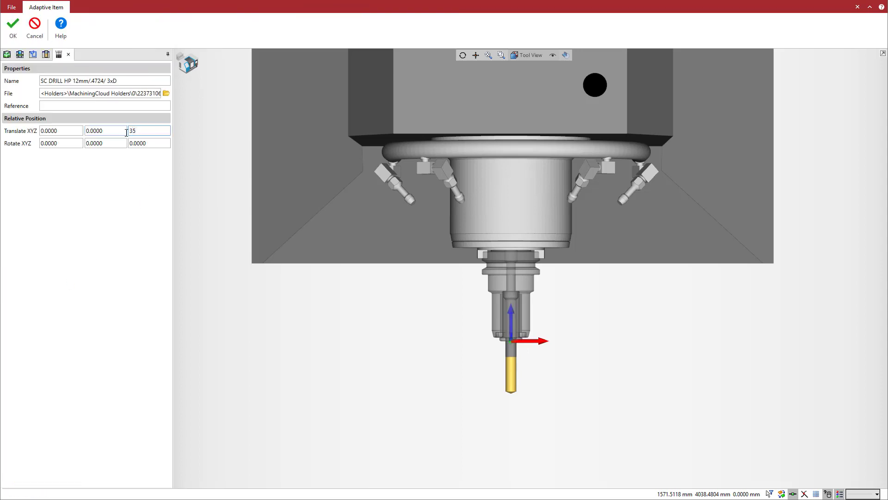
click(126, 133)
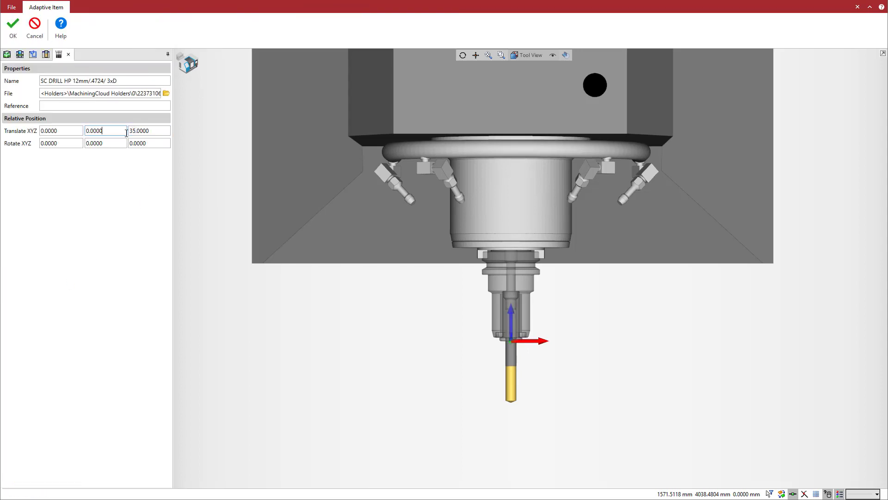
click(13, 29)
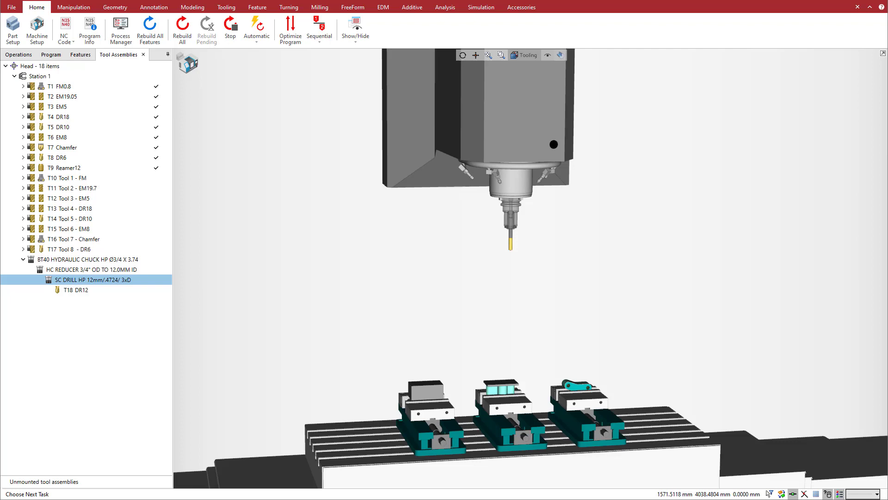
Step: Replace FM0.8 with Tool 1 - FM as the tool for the Facing Side 1 operation
click(24, 259)
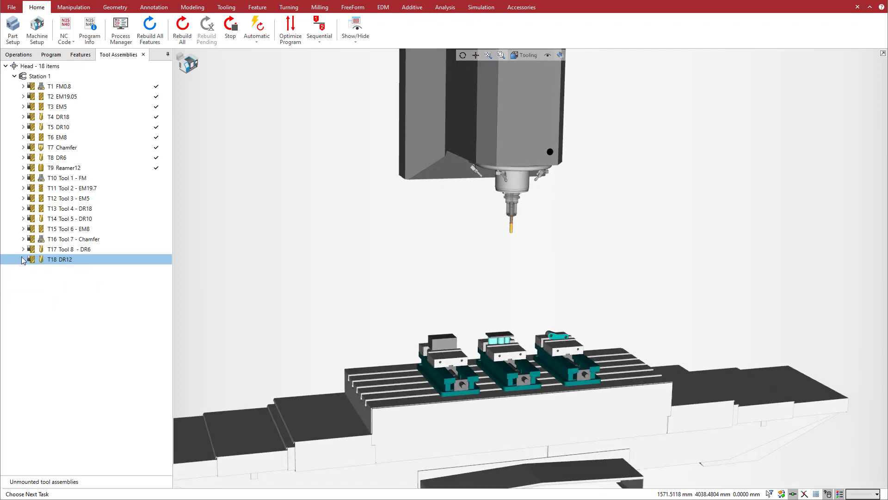
click(19, 54)
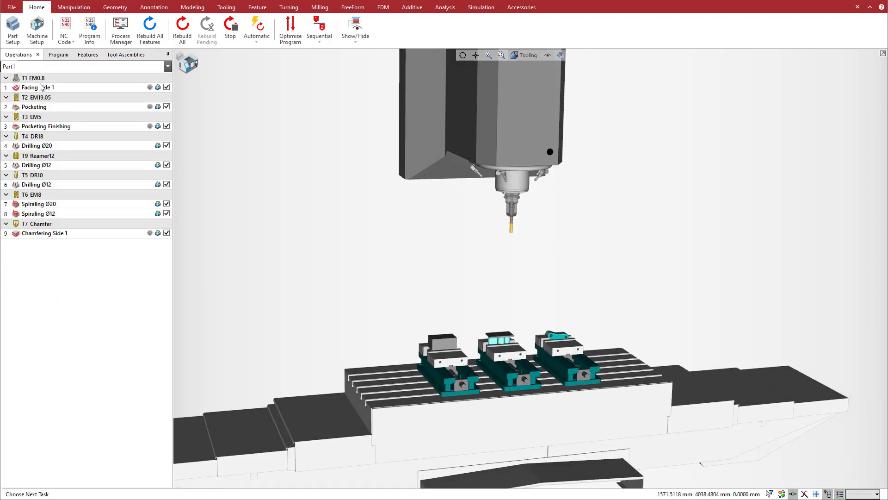
double_click(66, 90)
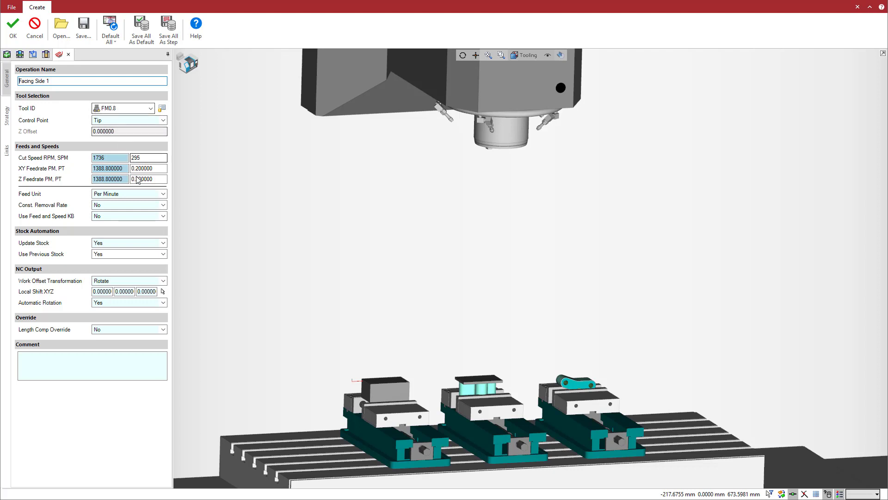
click(150, 108)
click(134, 195)
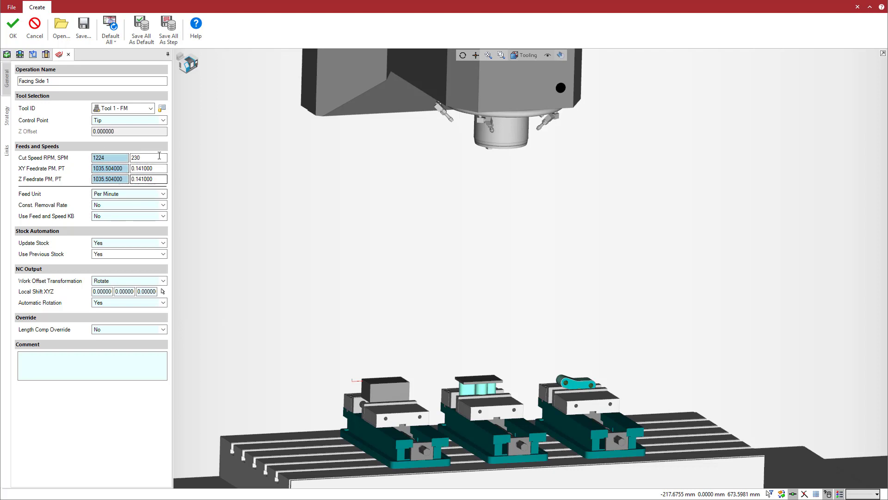
Step: Confirm the Facing Side 1 edits so the operation keeps Tool 1 - FM
click(14, 40)
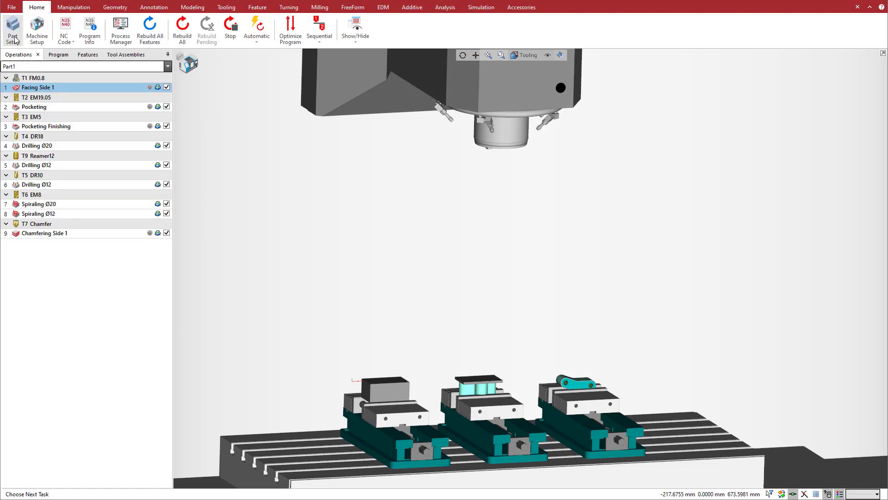